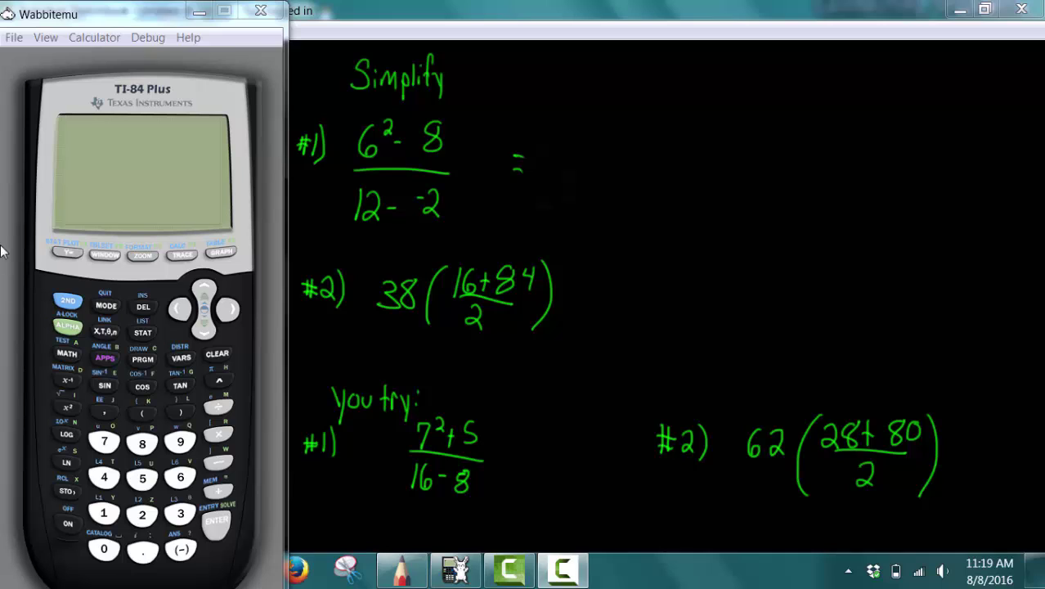
Focus the Wabbitemu TI-84 Plus window, ready at its blank home screen.
left_click(0, 181)
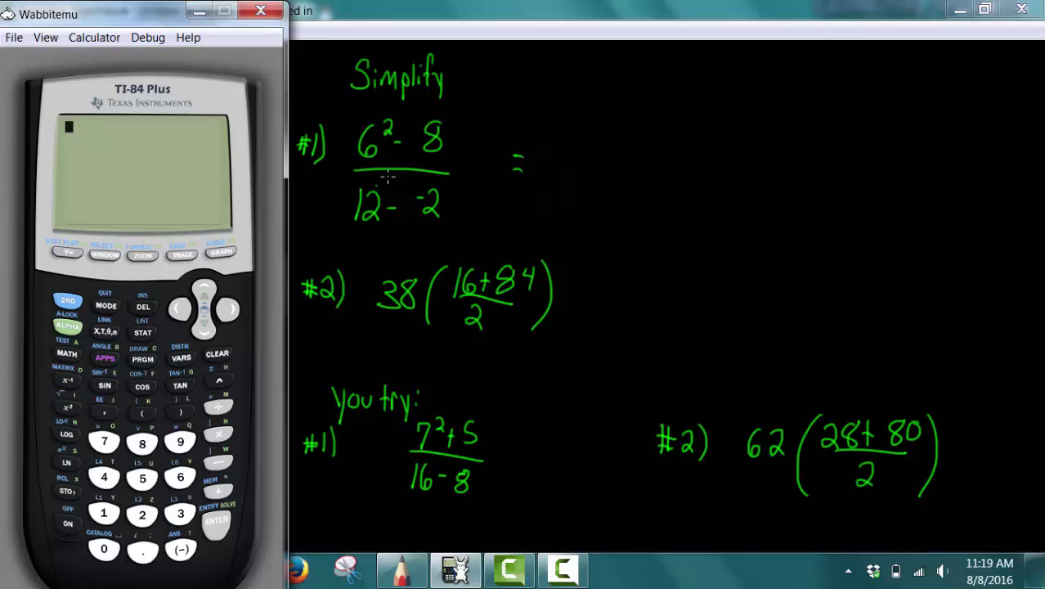
Key in the numerator (6²-8), fixing a stray minus typed after the 6.
left_click(141, 411)
left_click(181, 479)
left_click(217, 463)
left_click(185, 317)
left_click(142, 513)
left_click(223, 314)
left_click(229, 312)
left_click(219, 465)
left_click(141, 443)
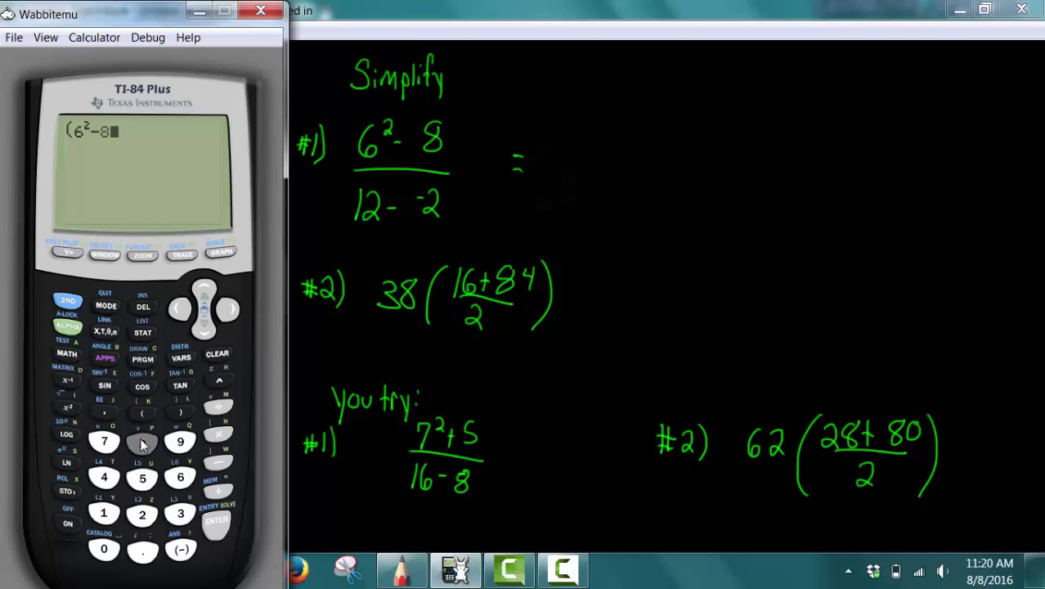
left_click(180, 413)
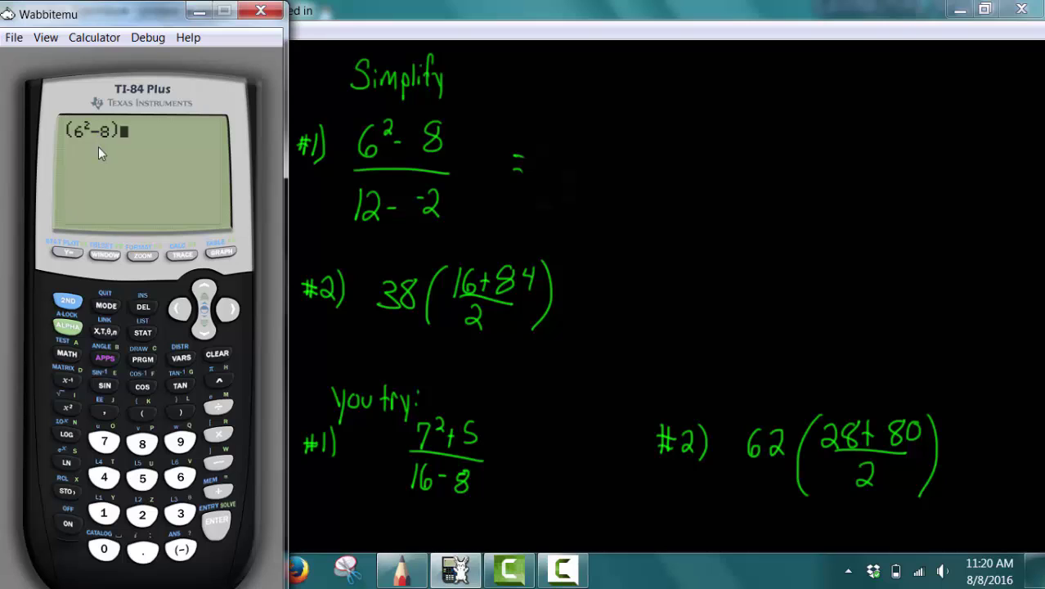
Append the denominator ÷(12-(-2)) to complete problem #1's expression.
left_click(217, 407)
left_click(141, 411)
left_click(118, 511)
left_click(141, 513)
left_click(214, 469)
left_click(182, 549)
left_click(142, 513)
left_click(176, 411)
Draw brackets around 6²-8 and 12--2 on the blackboard.
left_click_drag(344, 125, 340, 168)
left_click_drag(444, 119, 447, 153)
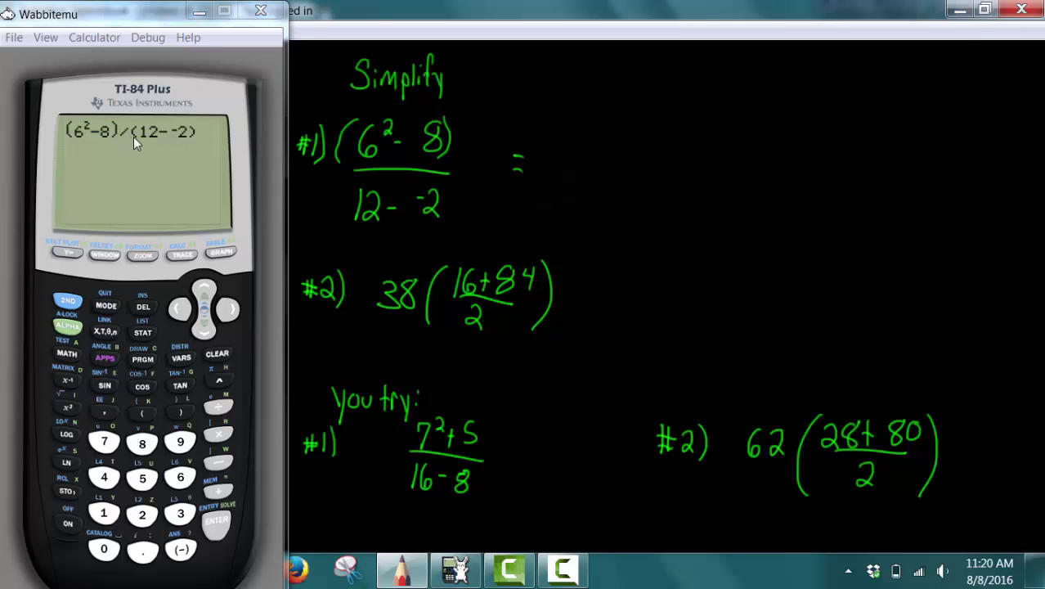
left_click_drag(340, 188, 334, 220)
left_click_drag(439, 179, 440, 221)
Evaluate problem #1 to 2, write = 2 on the board, and underline problem #2.
left_click(217, 522)
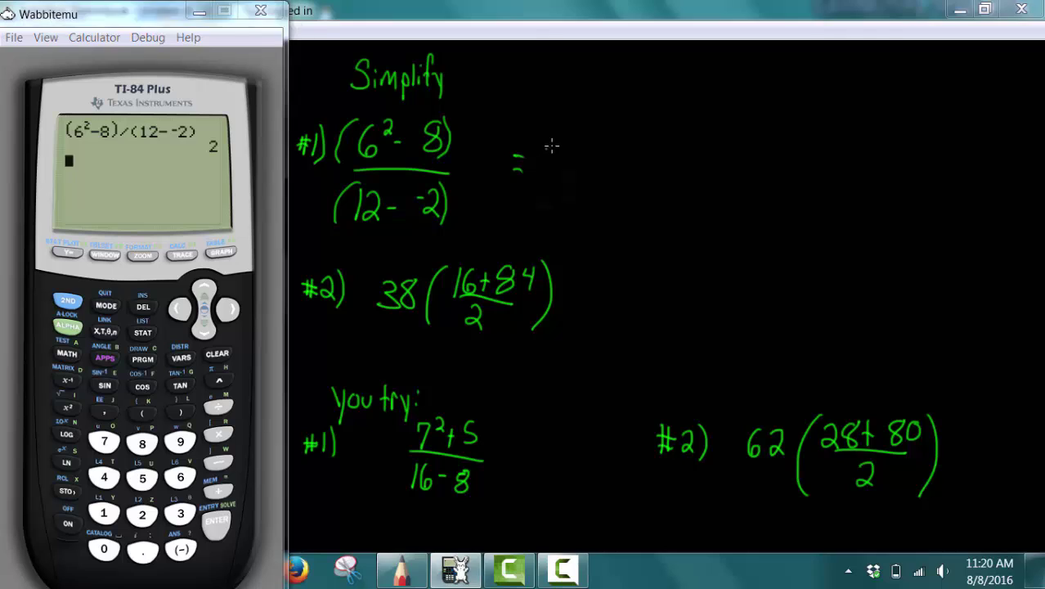
left_click_drag(541, 151, 562, 173)
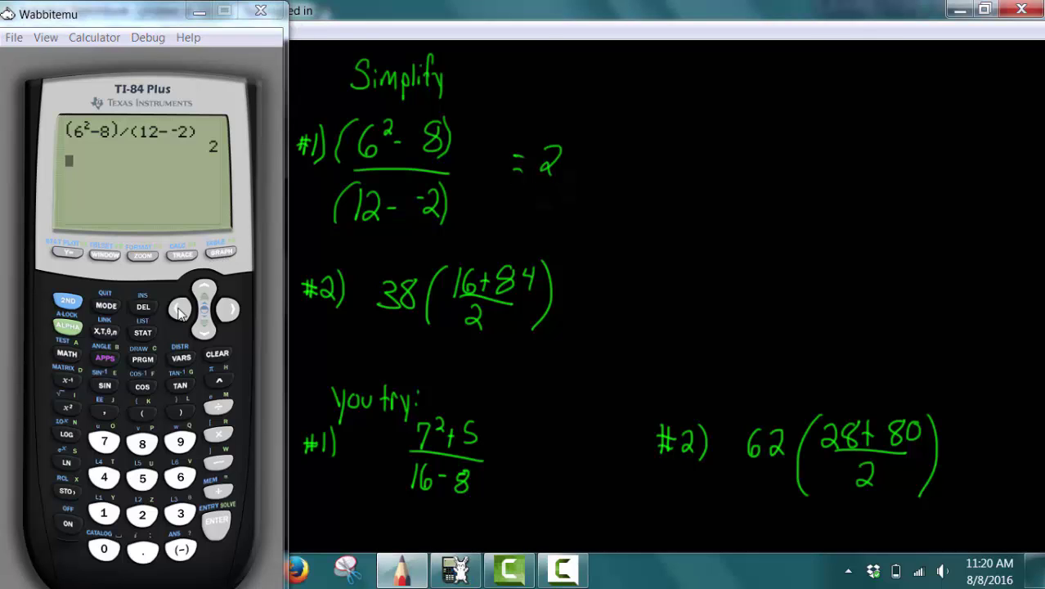
left_click_drag(304, 327, 561, 335)
Enter 38( on the calculator and bracket 16+84 on the board.
left_click(181, 513)
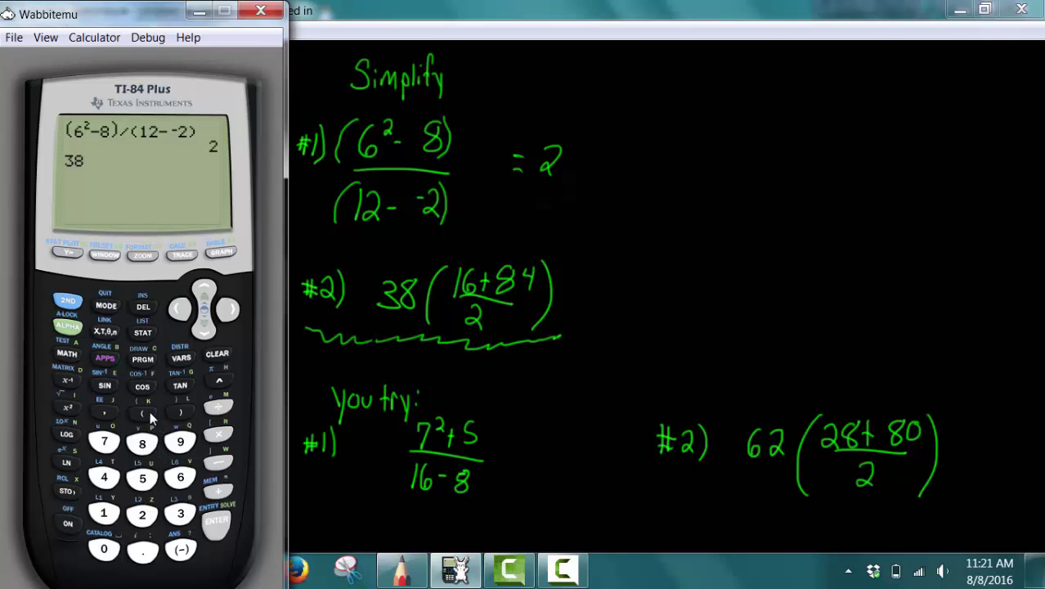
type("(")
mouse_move(459, 264)
left_mouse_down()
mouse_move(440, 282)
mouse_move(450, 293)
left_mouse_up()
left_click_drag(535, 260, 530, 290)
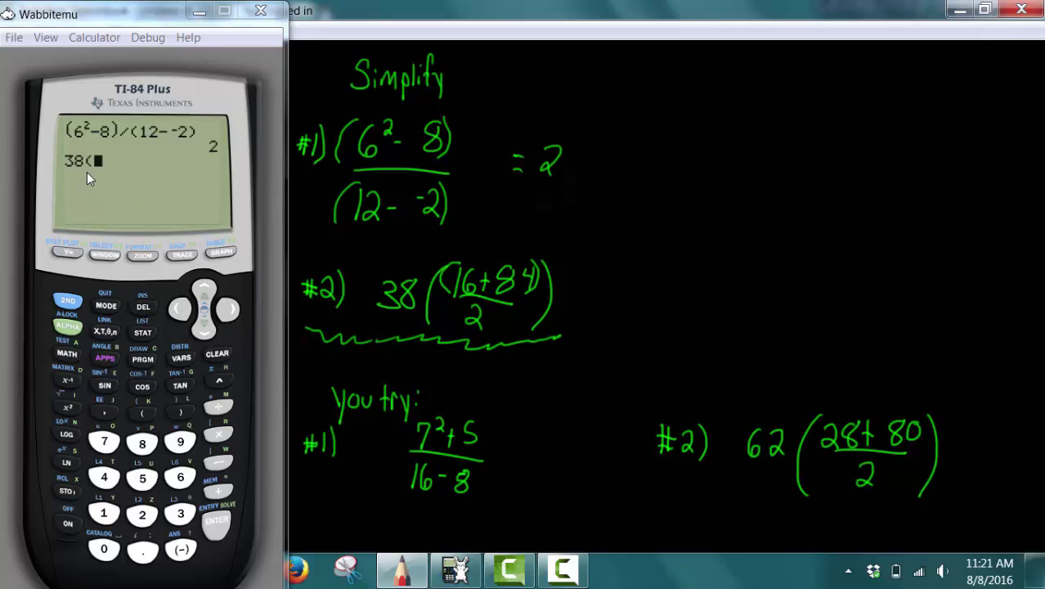
Key in (16+84)/2) to complete 38((16+84)/2).
left_click(142, 417)
left_click(104, 513)
left_click(180, 476)
left_click(218, 490)
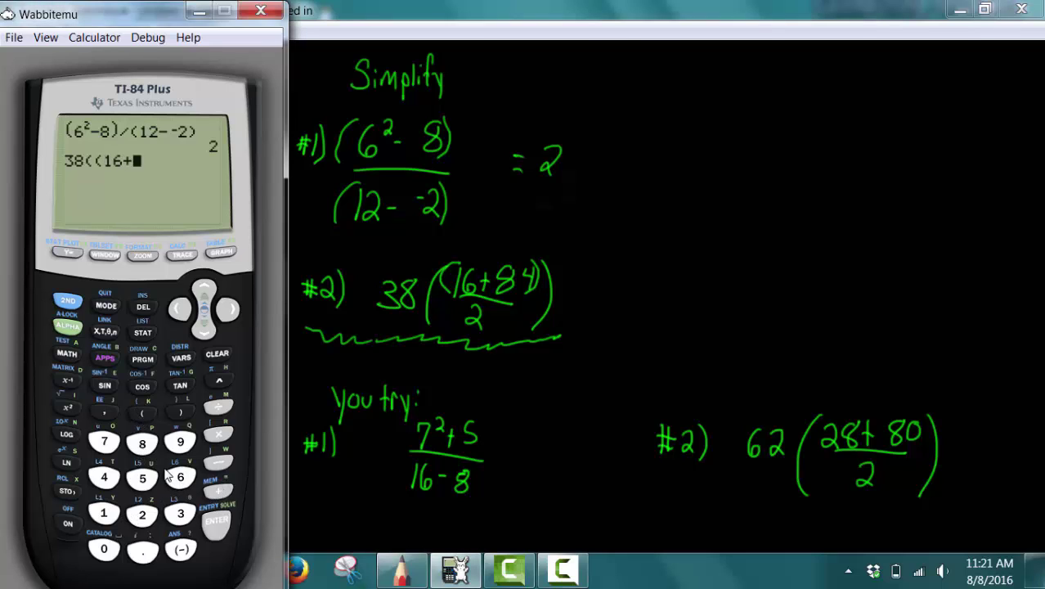
left_click(143, 441)
left_click(105, 477)
left_click(179, 411)
left_click(218, 407)
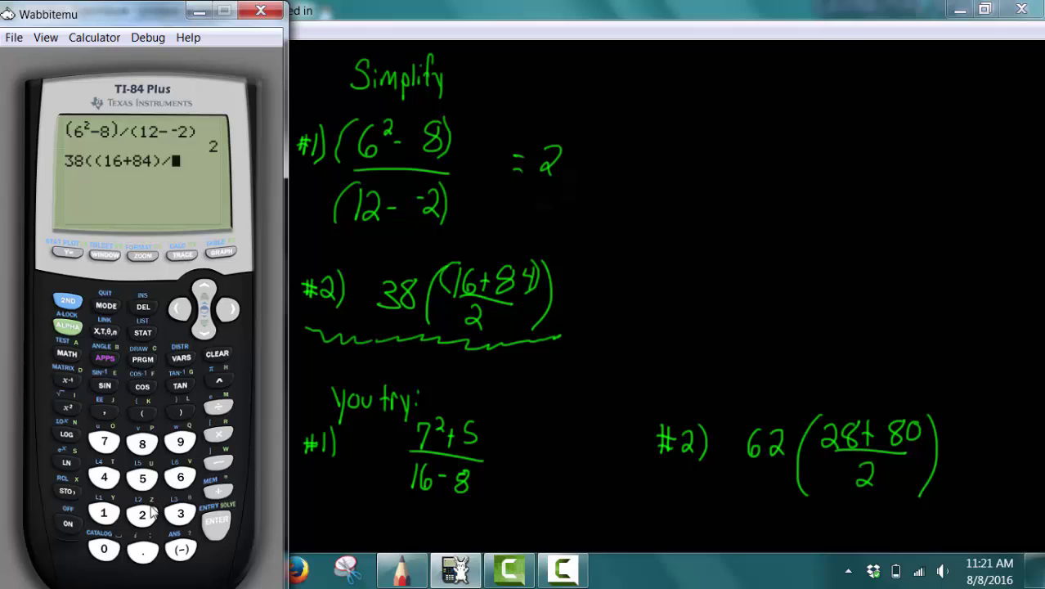
left_click(151, 508)
left_click(180, 412)
Evaluate to 1900, write = 1900 after problem #2, and open a parenthesis for the next problem.
left_click(221, 525)
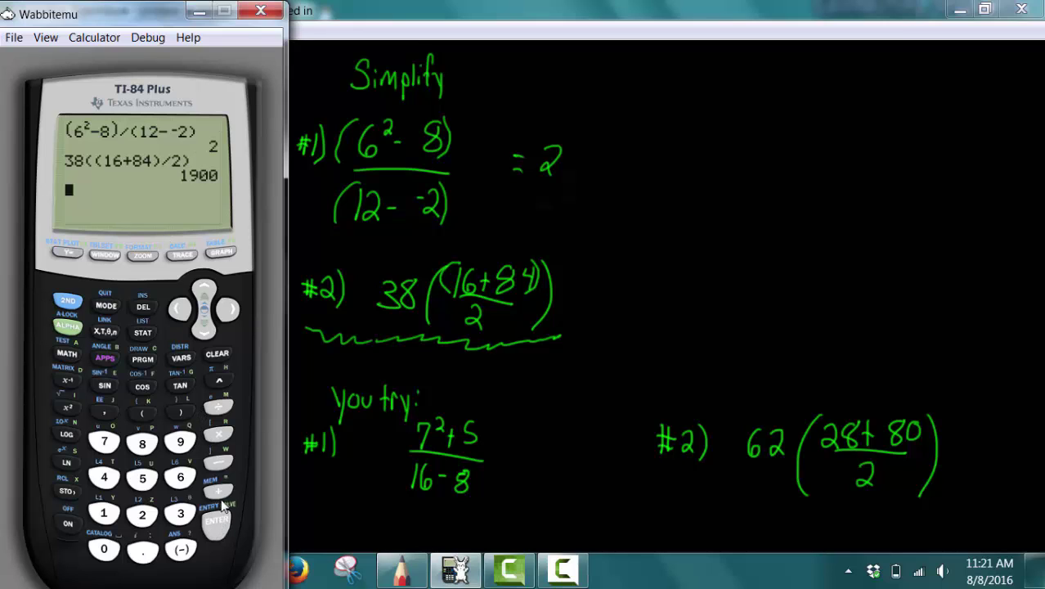
left_click(576, 293)
mouse_move(577, 294)
left_mouse_down()
mouse_move(600, 282)
mouse_move(619, 303)
mouse_move(646, 296)
left_mouse_up()
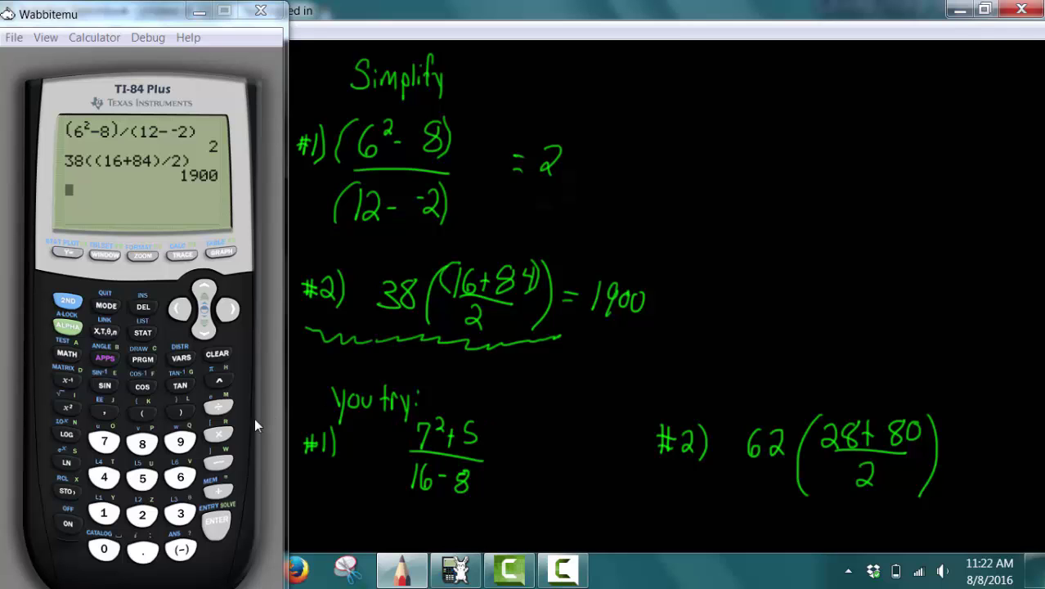
left_click(142, 411)
Complete the numerator 7²+5) for the first practice problem.
left_click(106, 445)
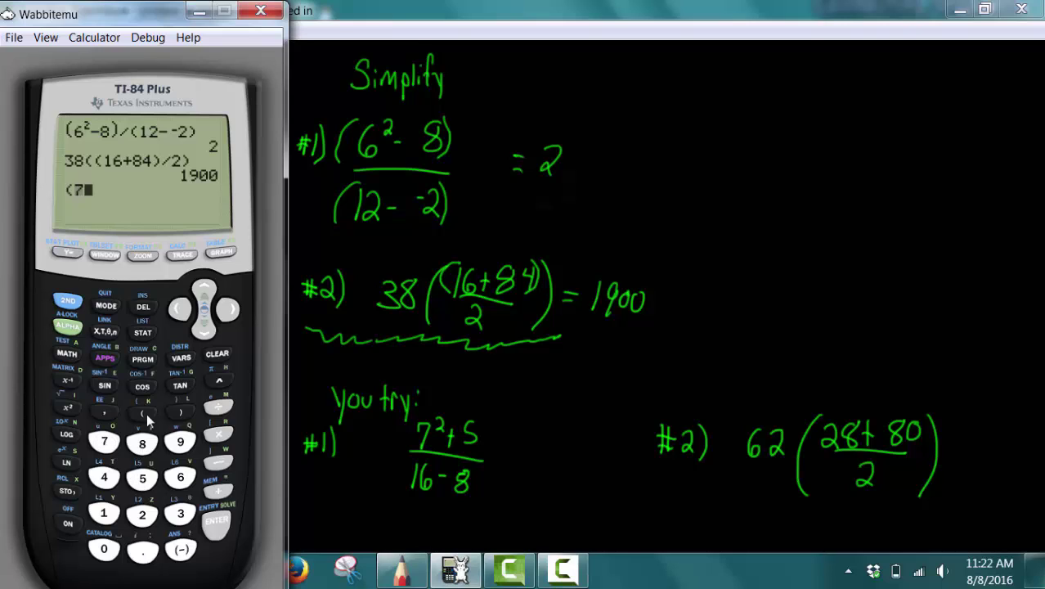
left_click(67, 406)
left_click(217, 491)
left_click(142, 479)
left_click(180, 411)
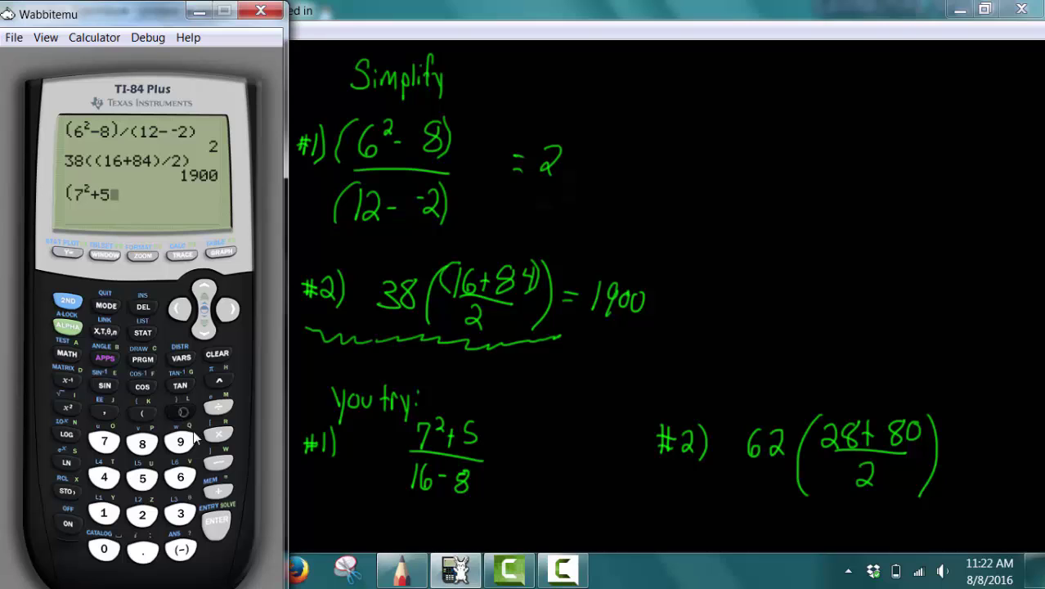
Add the denominator ÷(16-8) and evaluate the expression to 6.75.
left_click(219, 409)
left_click(143, 412)
left_click(106, 512)
left_click(180, 478)
left_click(218, 462)
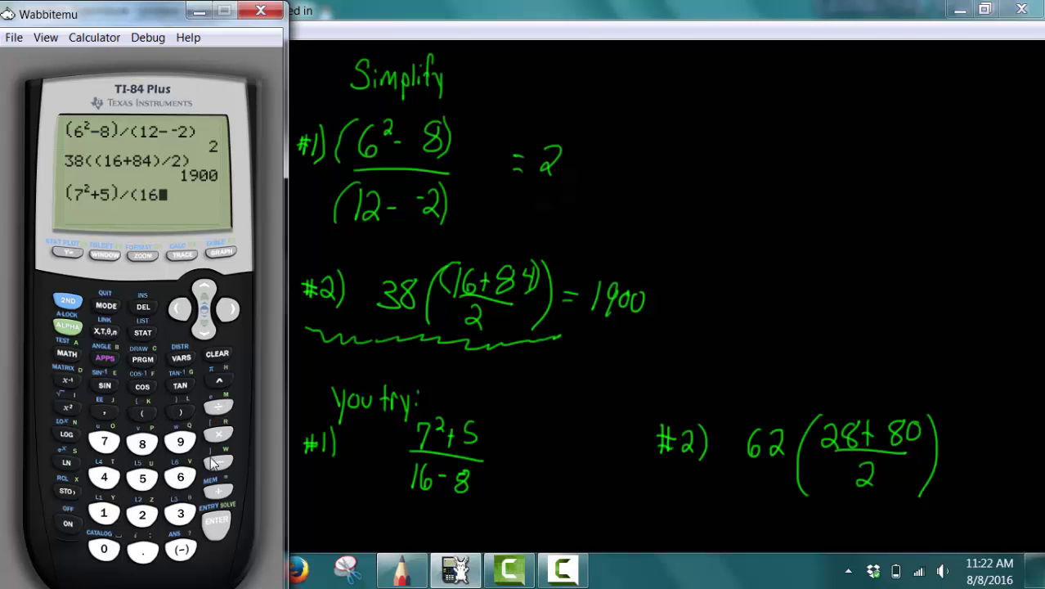
left_click(143, 444)
left_click(180, 412)
left_click(223, 525)
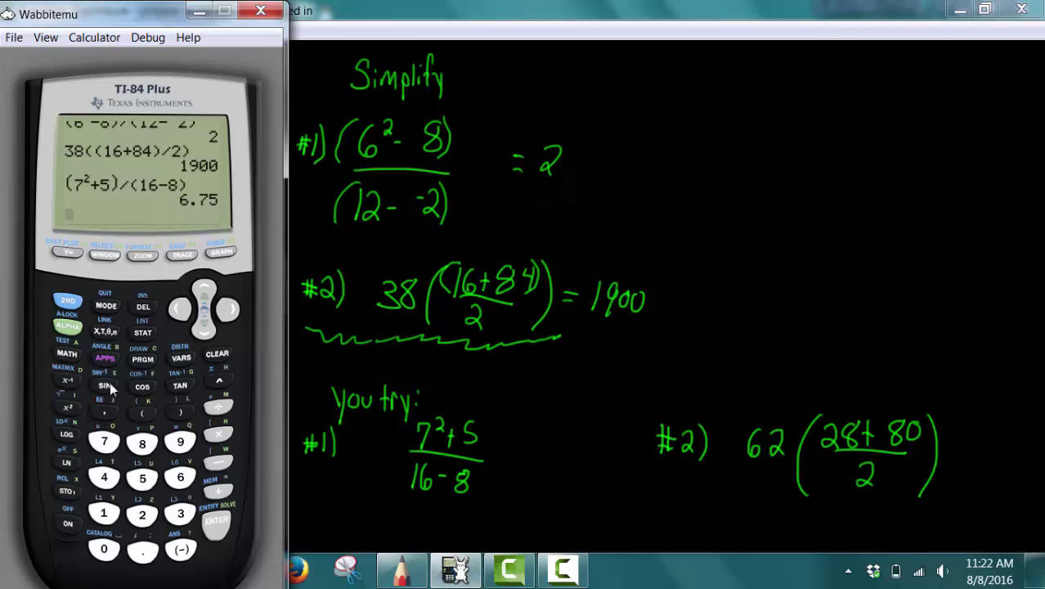
Convert the 6.75 answer to the fraction 27/4 with MATH ▸Frac.
left_click(66, 353)
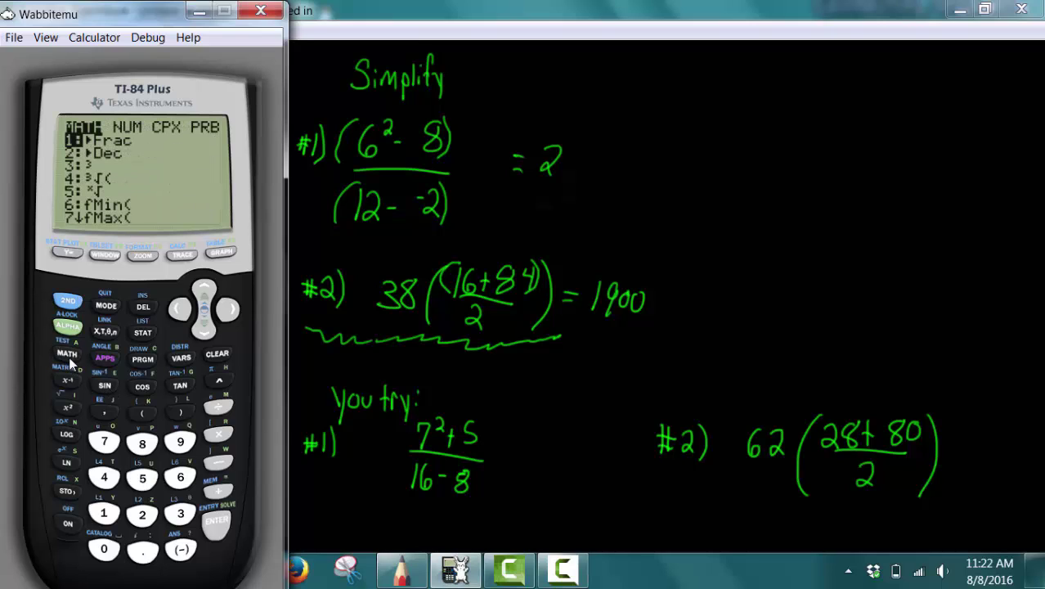
left_click(215, 527)
left_click(215, 524)
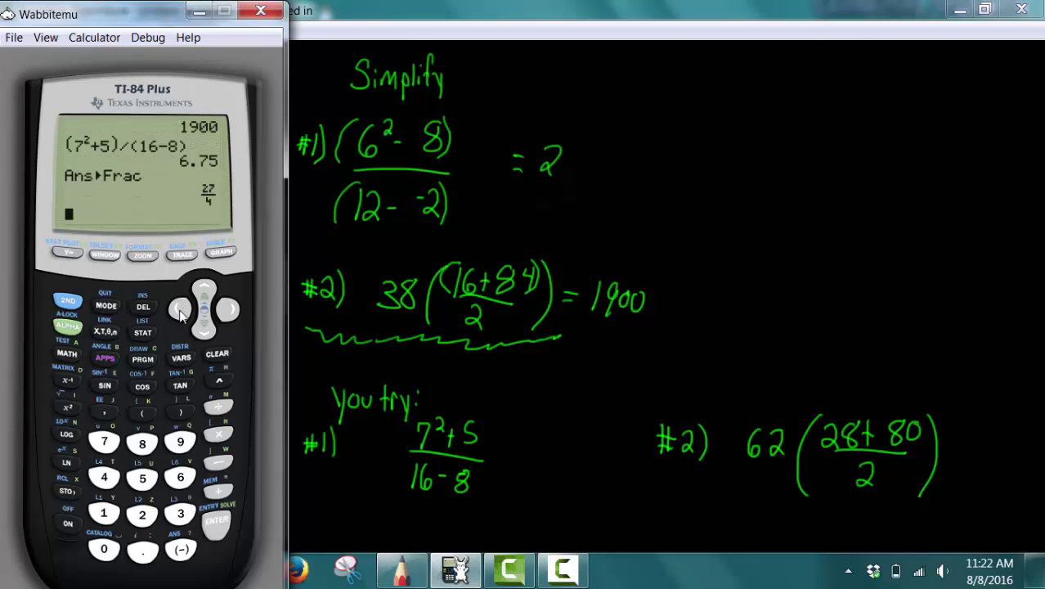
Begin practice problem #2 by entering 62(.
left_click(181, 479)
left_click(142, 514)
left_click(143, 413)
Finish 62((28+80)/2) and evaluate it to 3348.
left_click(142, 515)
left_click(142, 444)
left_click(219, 490)
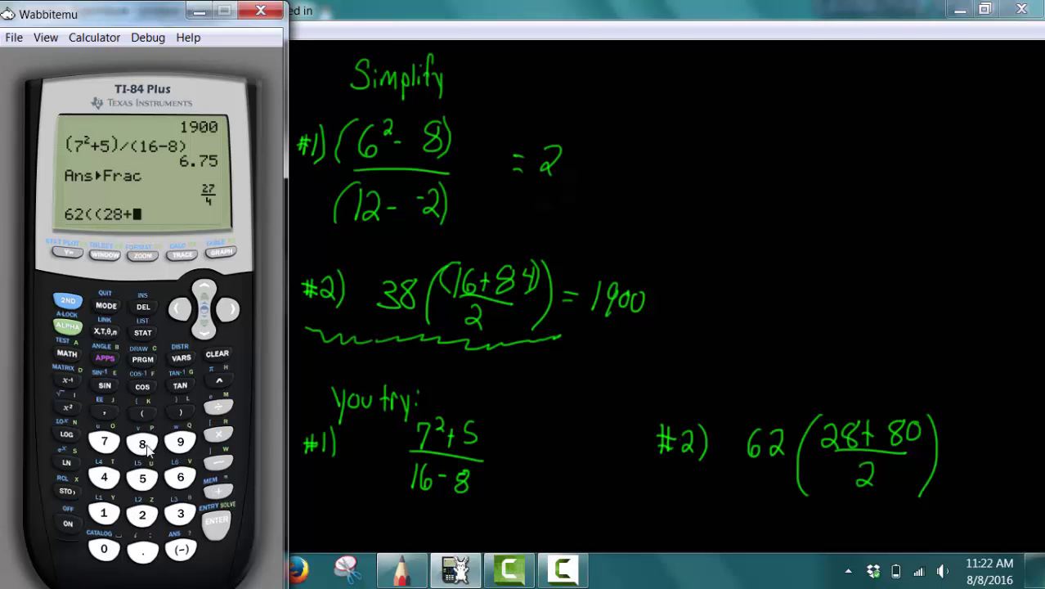
left_click(142, 444)
left_click(103, 548)
left_click(180, 411)
left_click(219, 407)
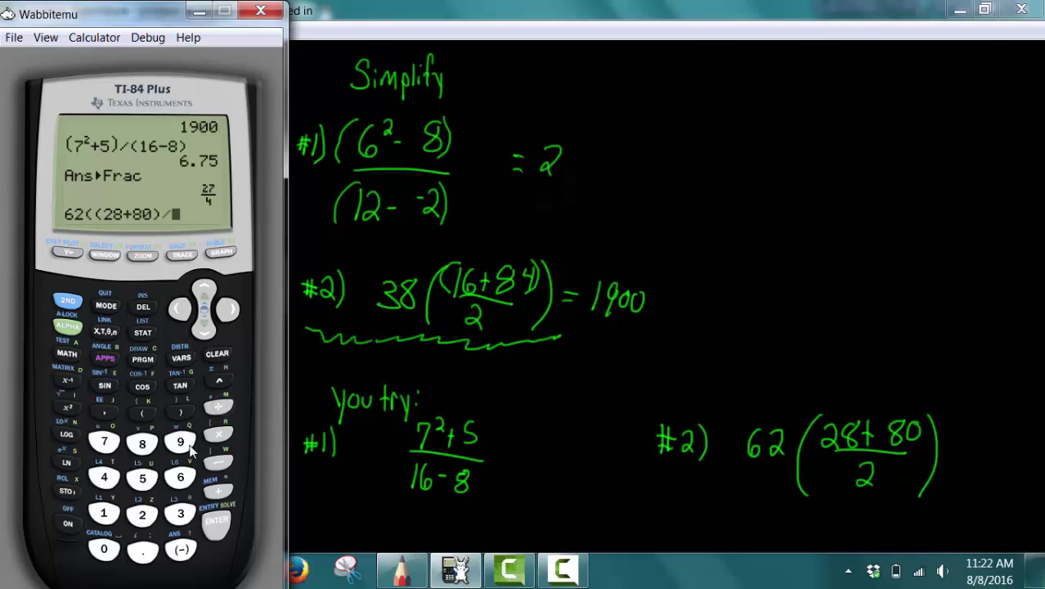
left_click(142, 515)
left_click(183, 412)
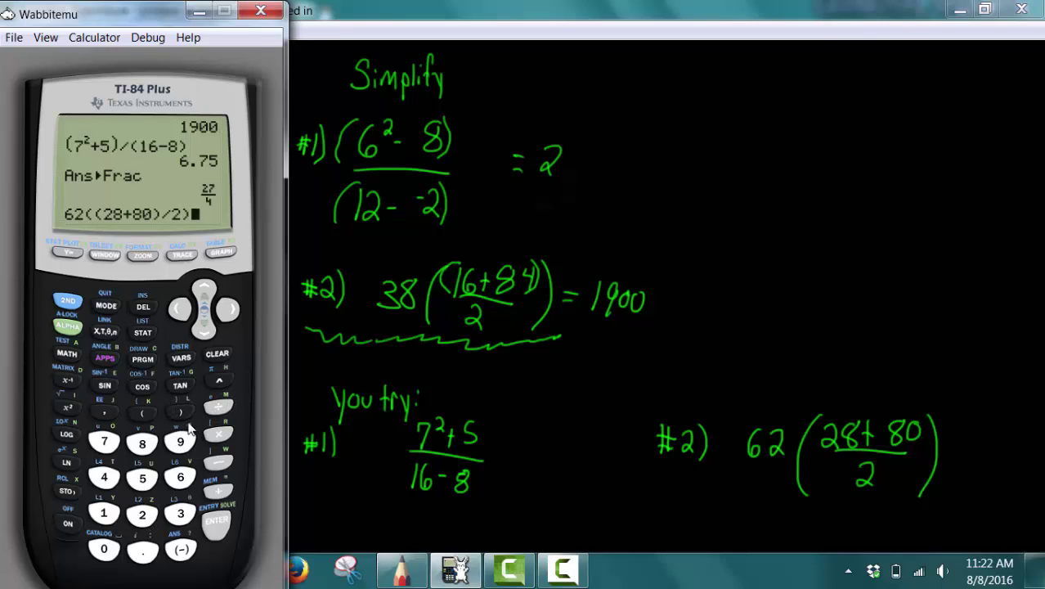
left_click(229, 520)
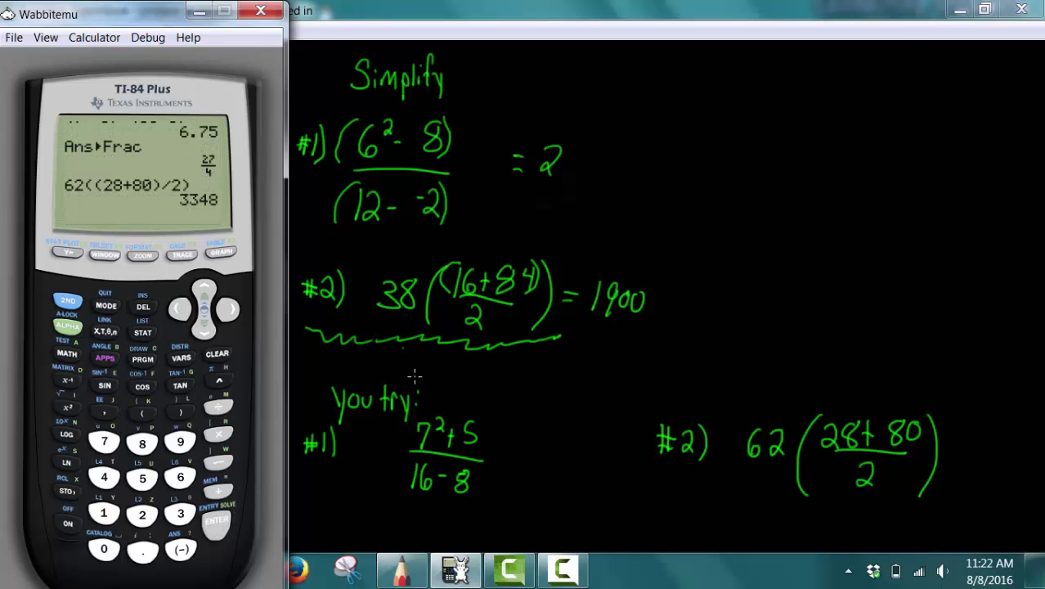